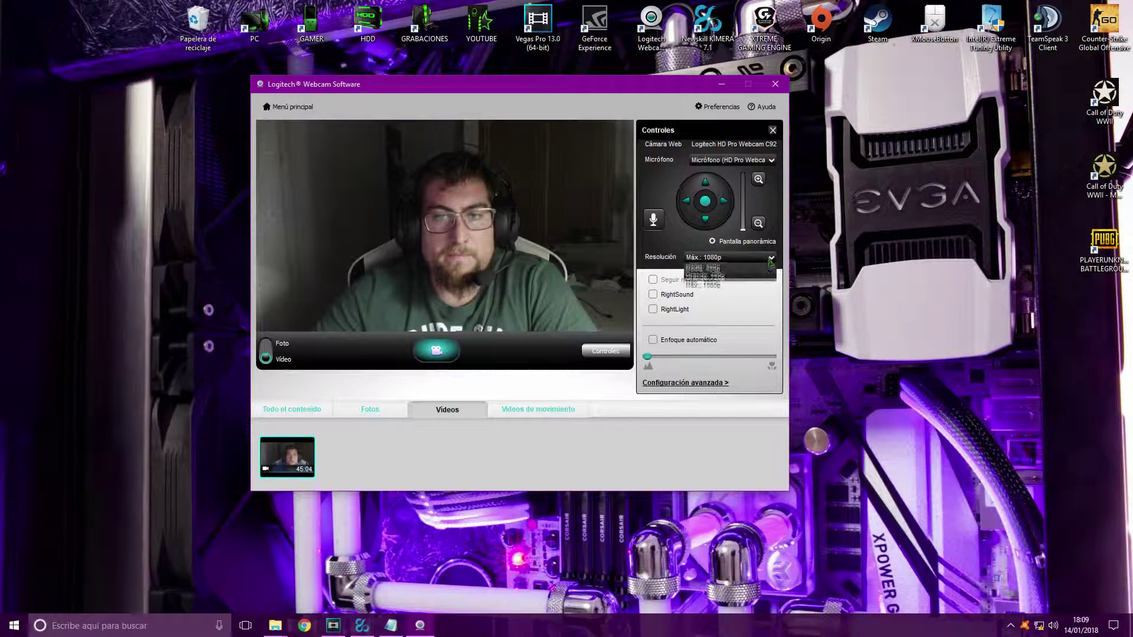
# - Try the webcam video resolution at Grande: 720p and return it to Máx.: 1080p
pyautogui.click(713, 287)
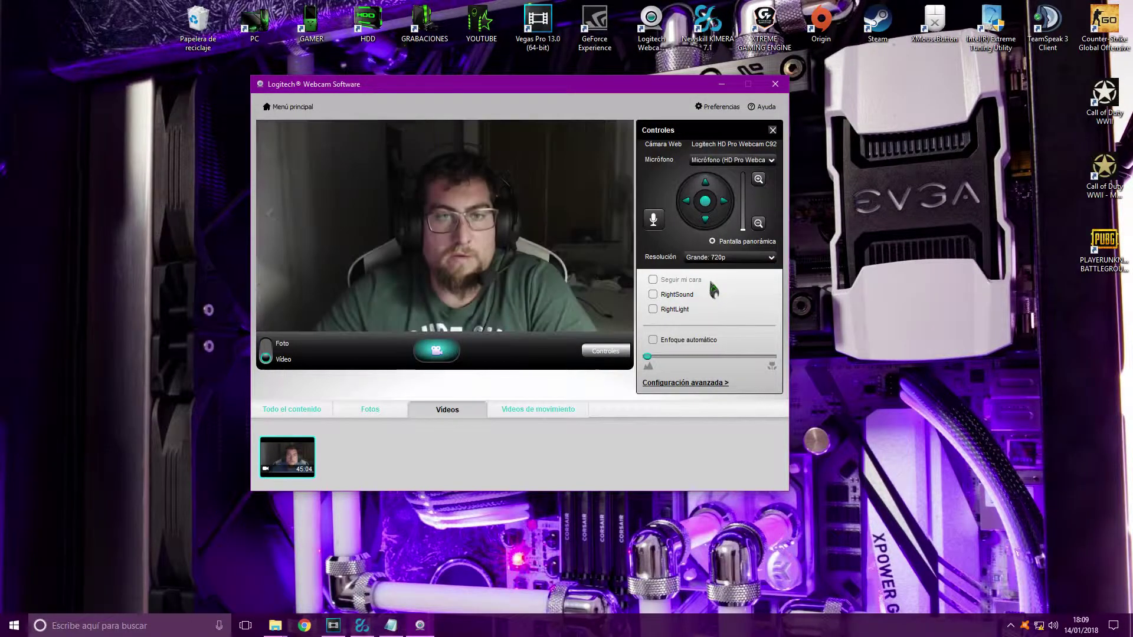
pyautogui.click(764, 257)
pyautogui.click(711, 292)
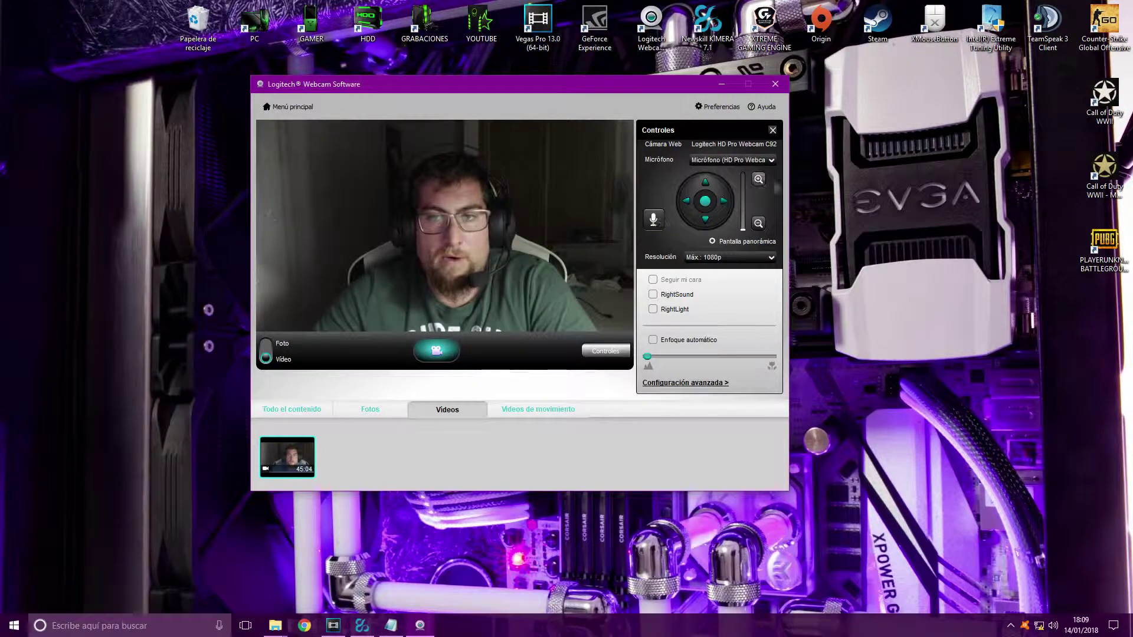
# - Zoom the webcam image in and fully back out, and check the microphone selection
pyautogui.click(758, 182)
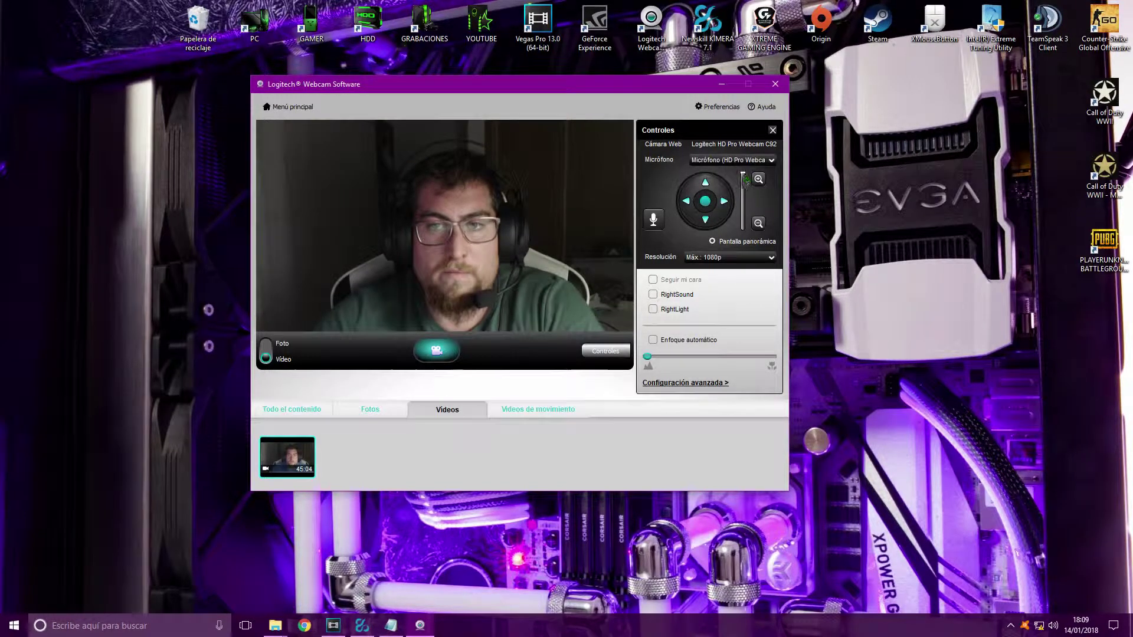
pyautogui.click(758, 223)
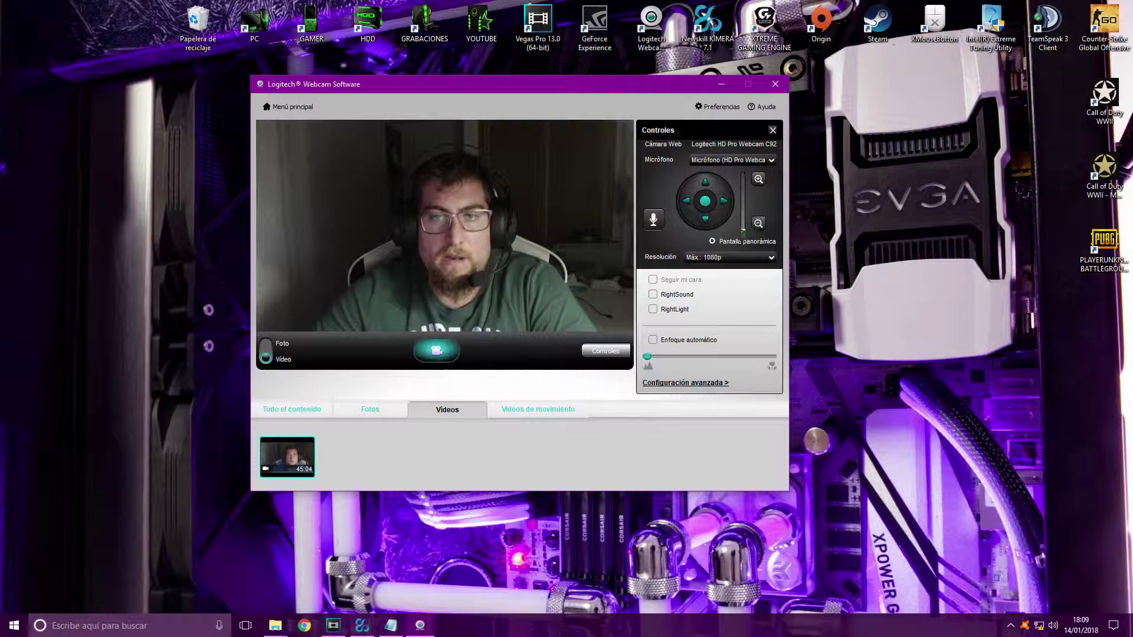
pyautogui.click(745, 161)
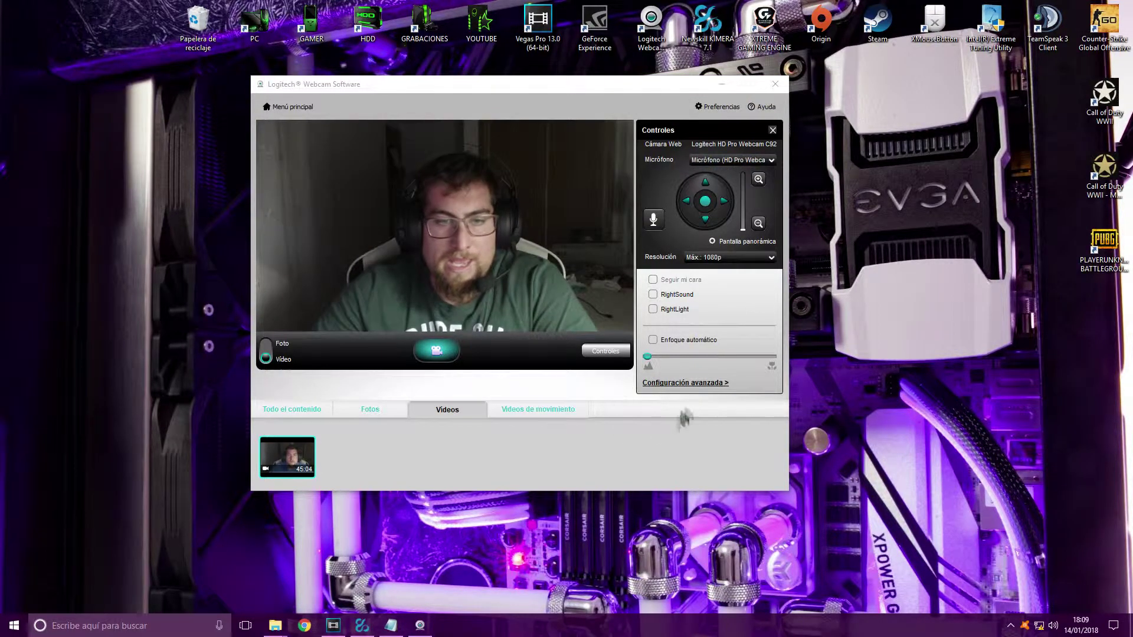
# - Open the webcam's advanced configuration and place its window beside the live preview
pyautogui.click(685, 383)
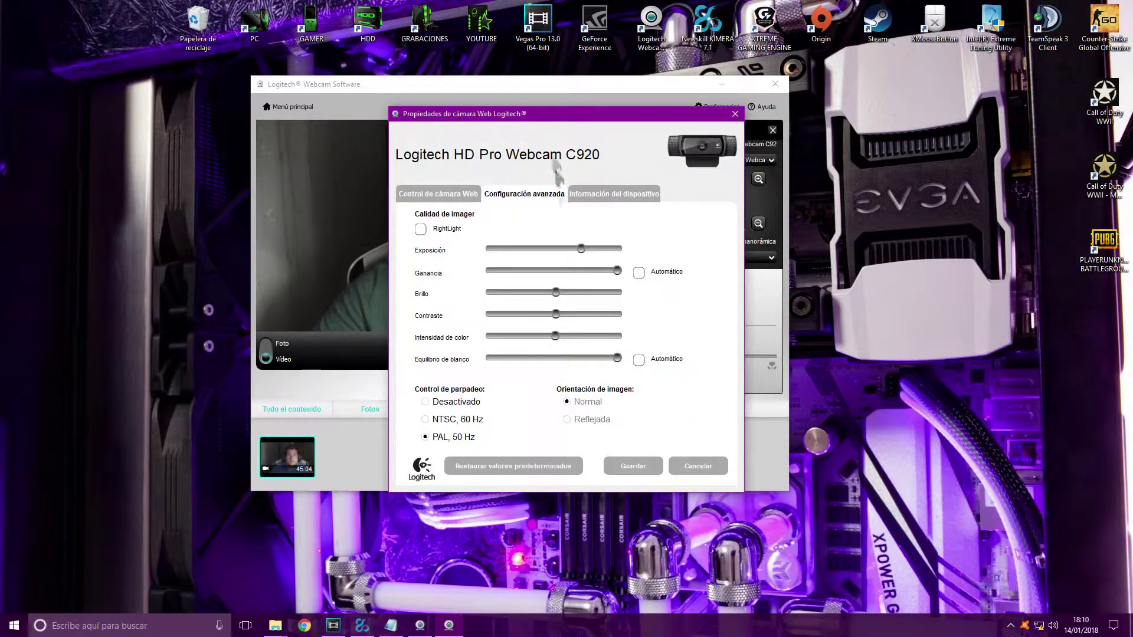
pyautogui.moveTo(534, 124); pyautogui.dragTo(839, 176)
pyautogui.moveTo(633, 95); pyautogui.dragTo(421, 92)
pyautogui.moveTo(797, 170); pyautogui.dragTo(680, 84)
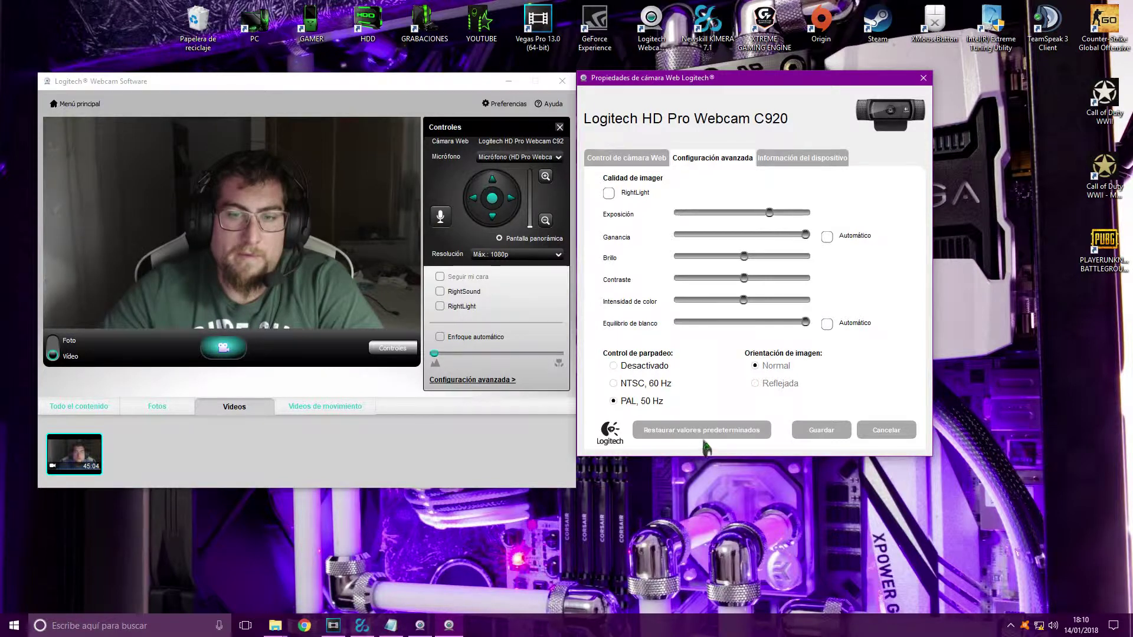
# - Enable RightLight and automatic white balance, and restore the webcam's image settings to their default values
pyautogui.click(608, 193)
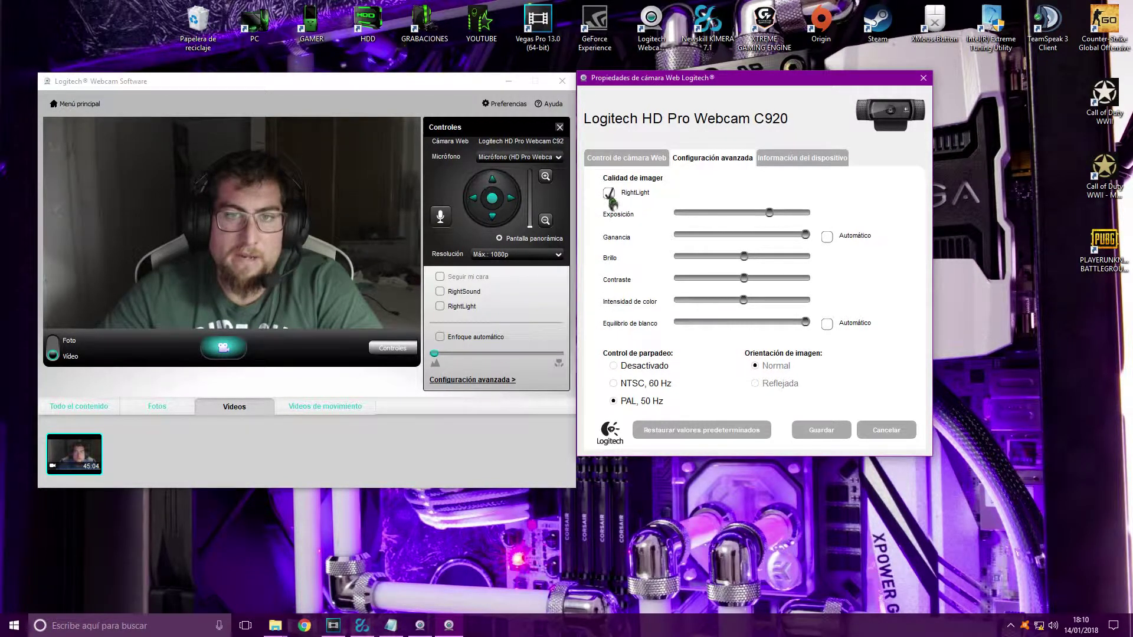
pyautogui.click(828, 324)
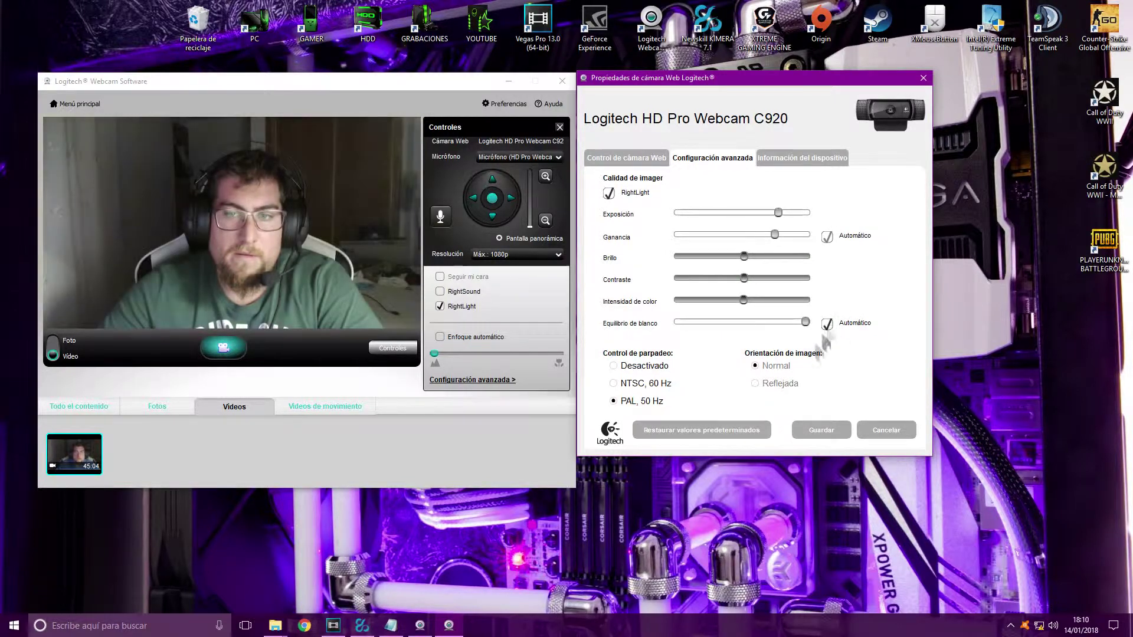
pyautogui.click(678, 434)
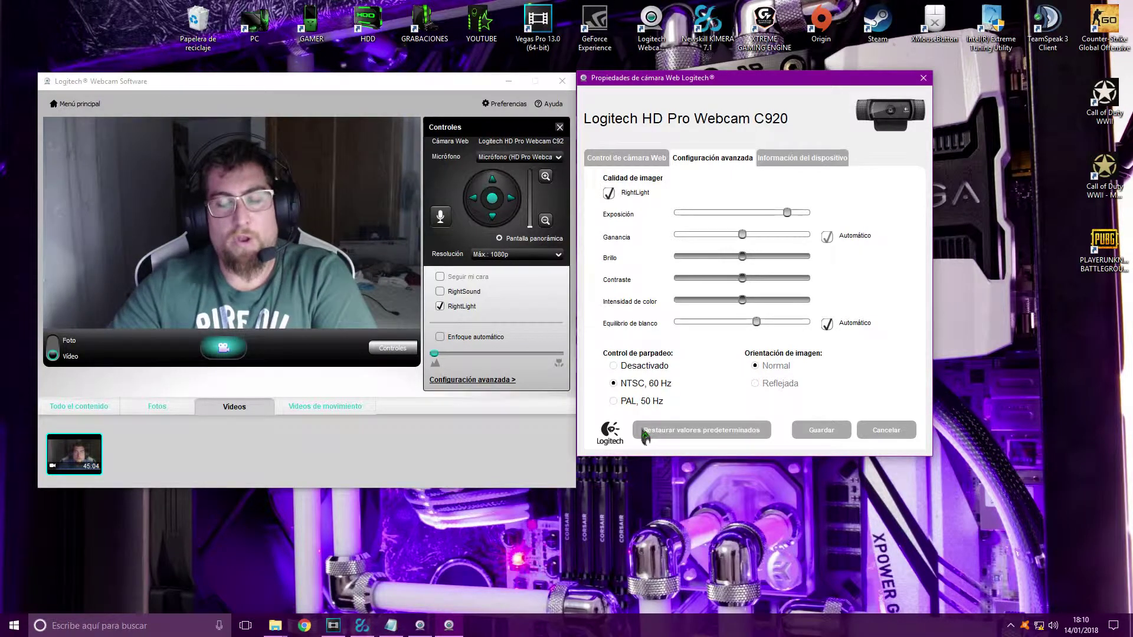
# - Try automatic focus on the webcam and turn it off again
pyautogui.click(441, 347)
pyautogui.click(440, 336)
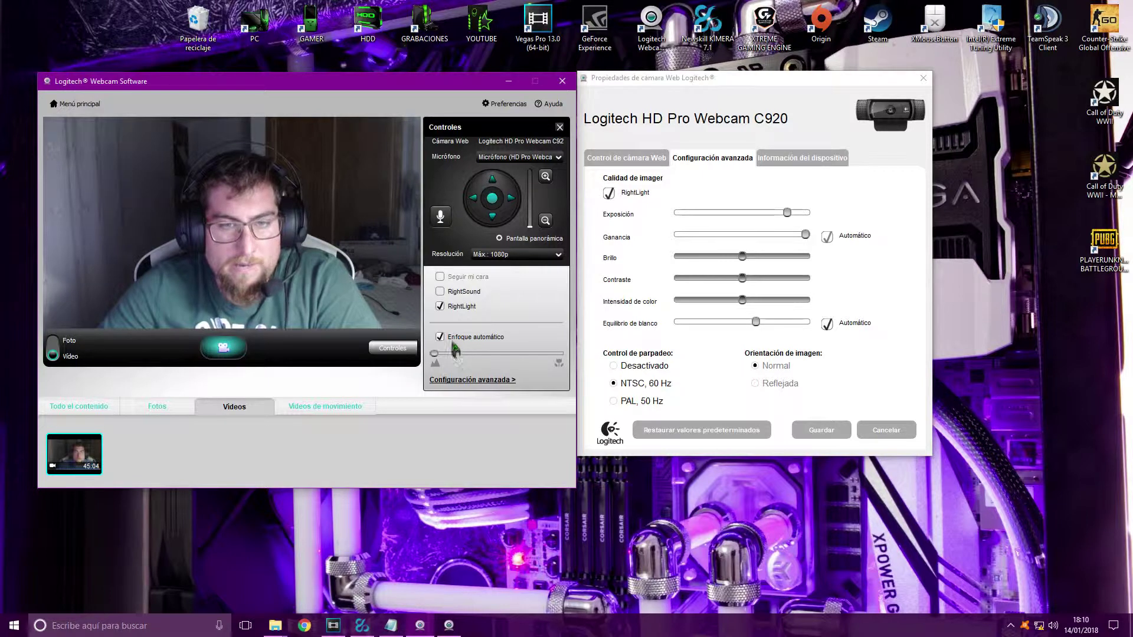
pyautogui.click(440, 339)
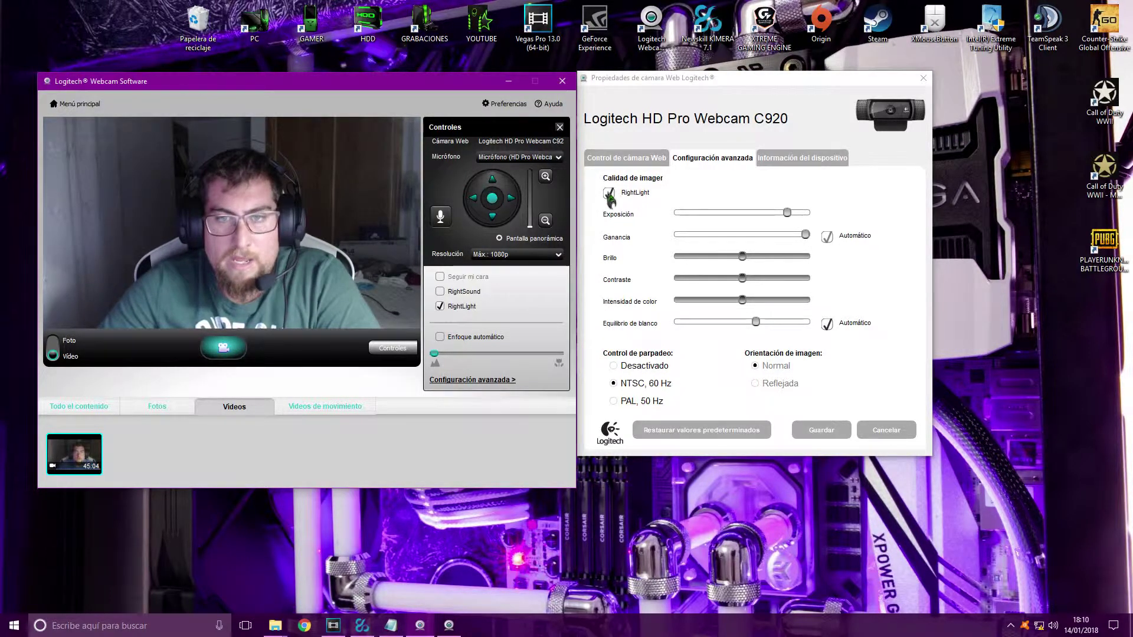
# - Turn off RightLight, automatic gain and automatic white balance so the image settings are manual
pyautogui.click(608, 193)
pyautogui.click(827, 238)
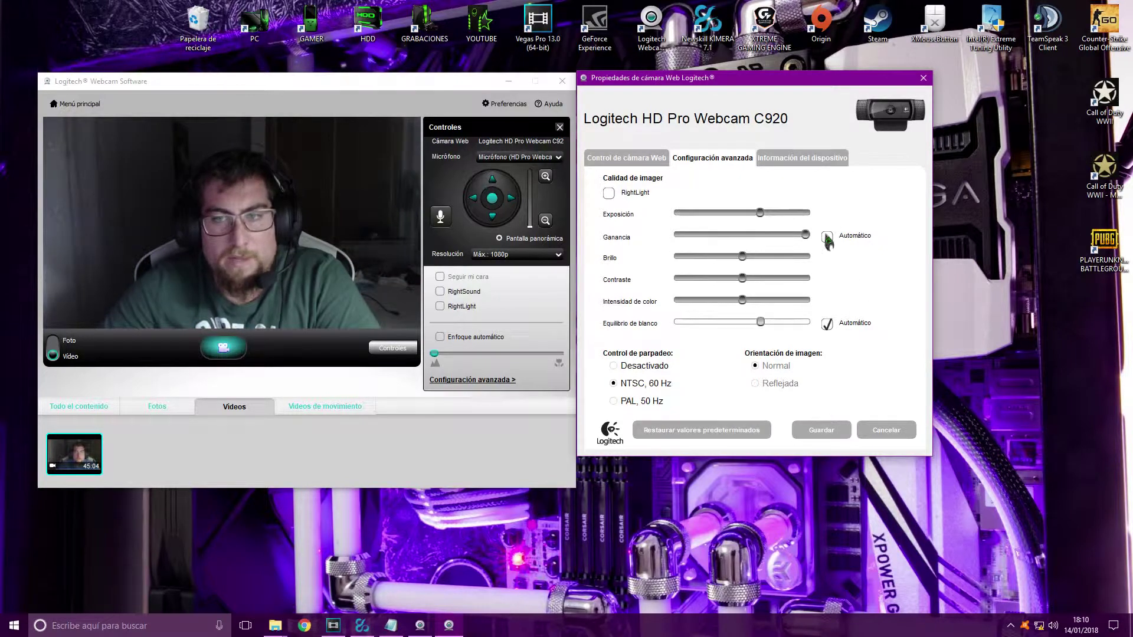
pyautogui.click(827, 324)
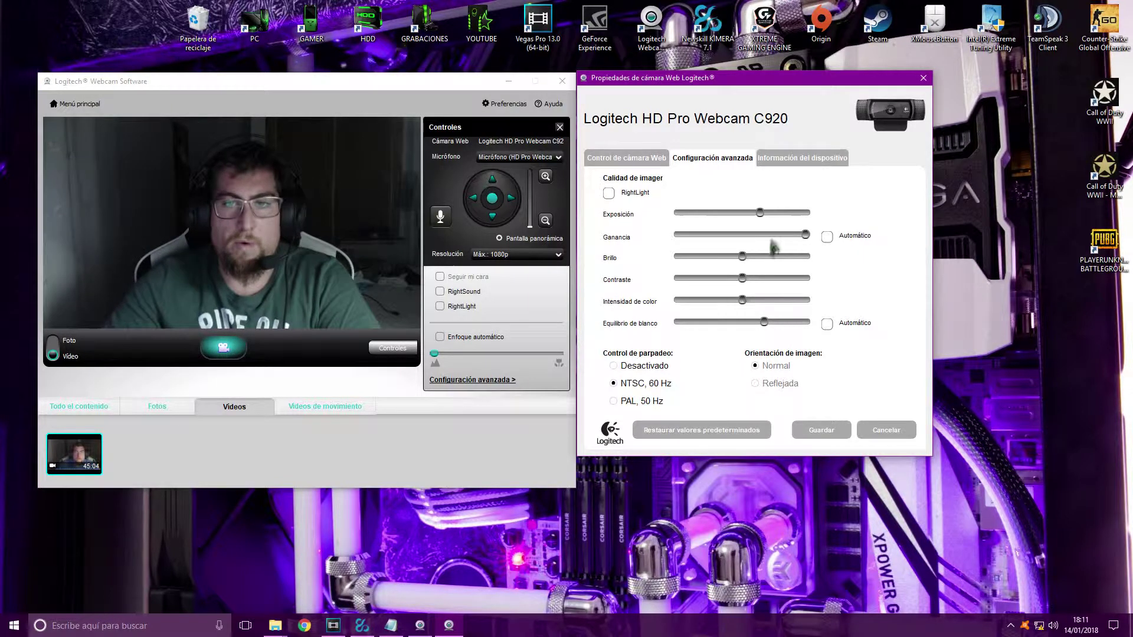
# - Raise the exposure slightly, set white balance to its maximum and flicker control to PAL, 50 Hz, and save the camera properties
pyautogui.moveTo(761, 216)
pyautogui.mouseDown()
pyautogui.moveTo(836, 207)
pyautogui.moveTo(781, 216)
pyautogui.mouseUp()
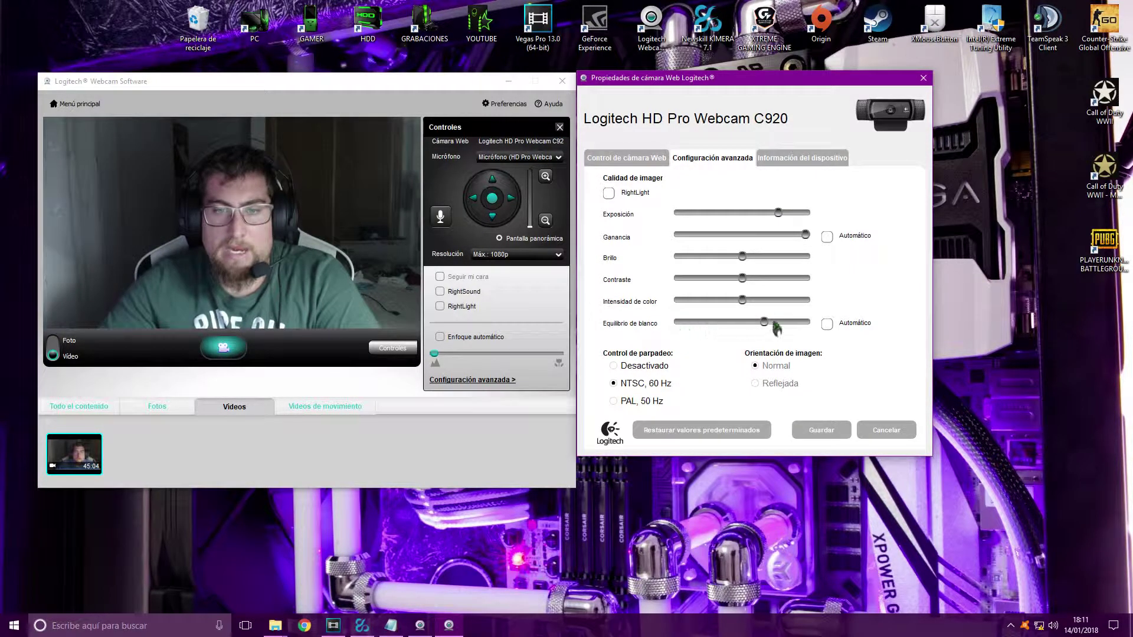
pyautogui.moveTo(767, 327); pyautogui.dragTo(640, 326)
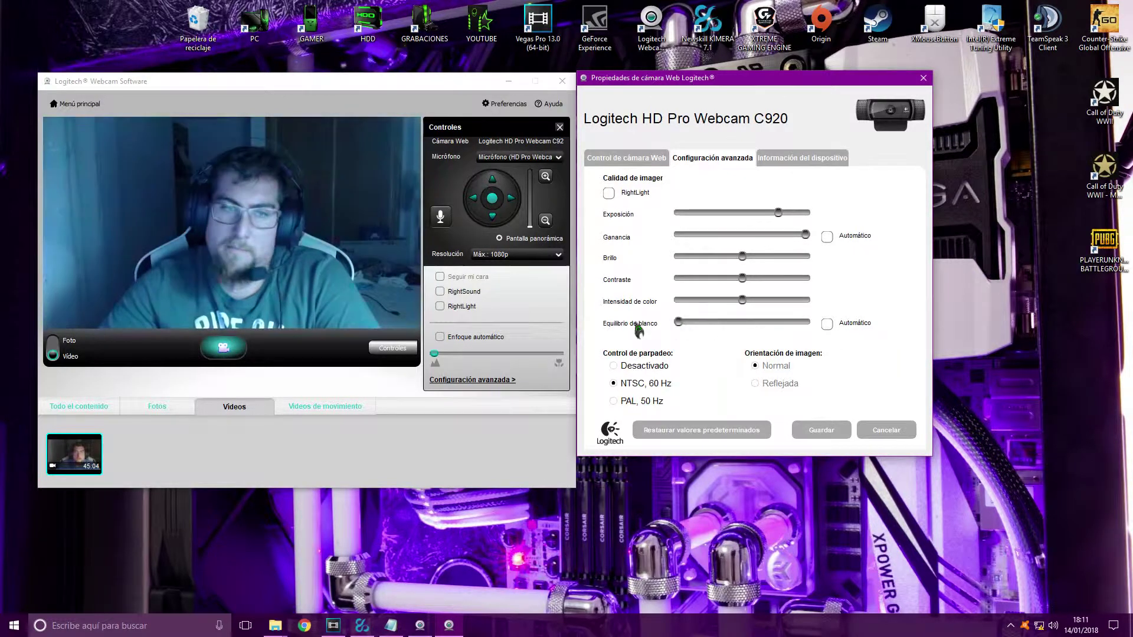
pyautogui.moveTo(716, 330); pyautogui.dragTo(898, 313)
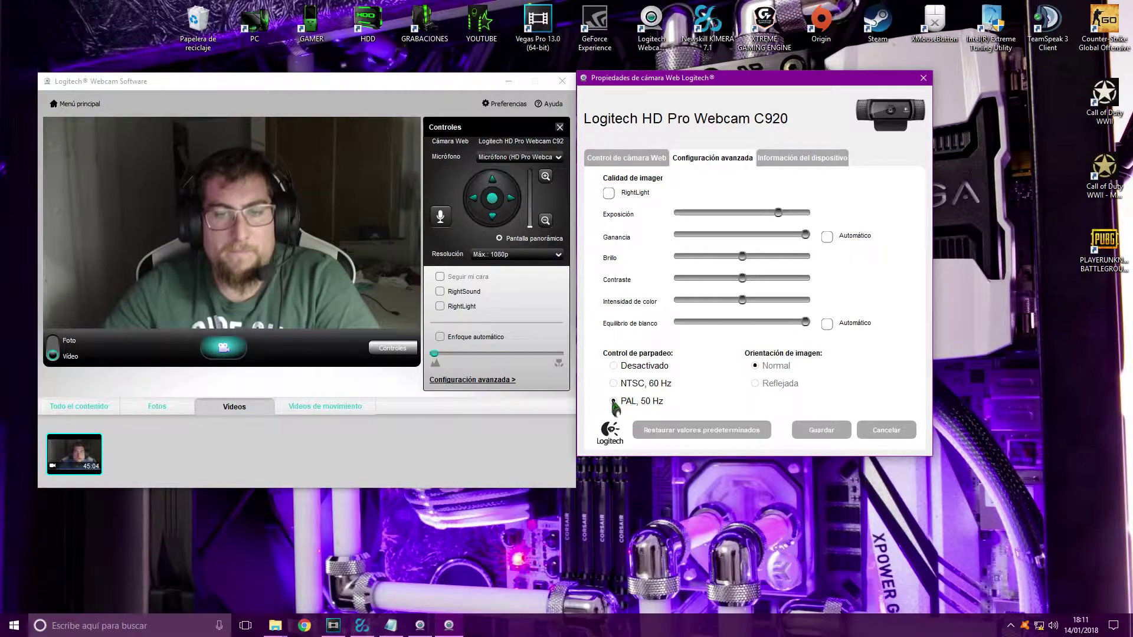
pyautogui.click(614, 402)
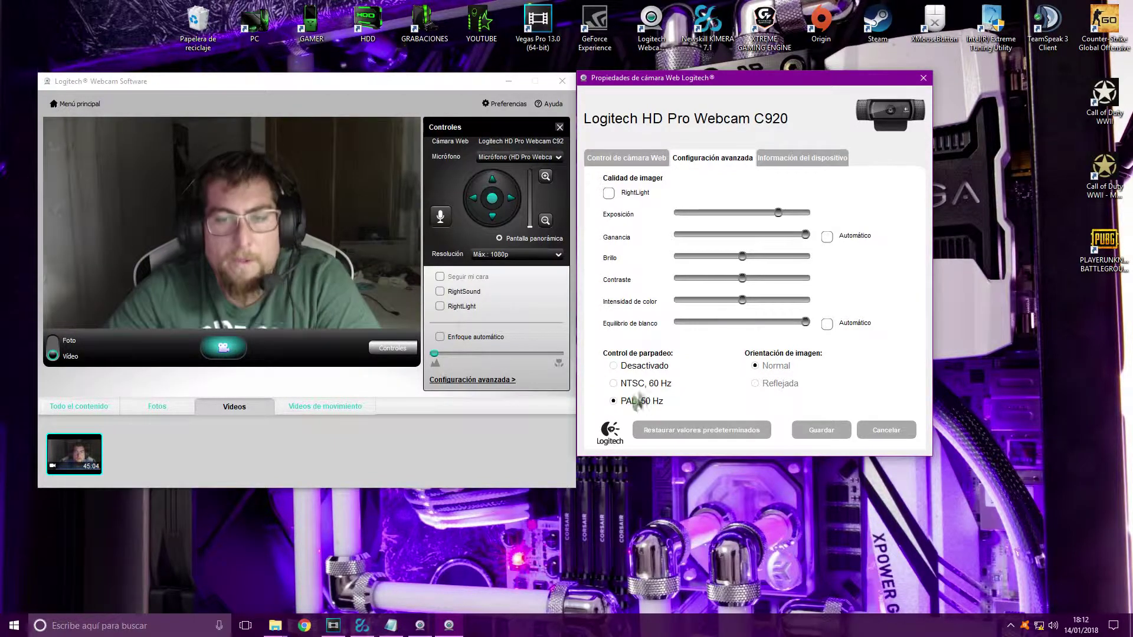
pyautogui.click(801, 429)
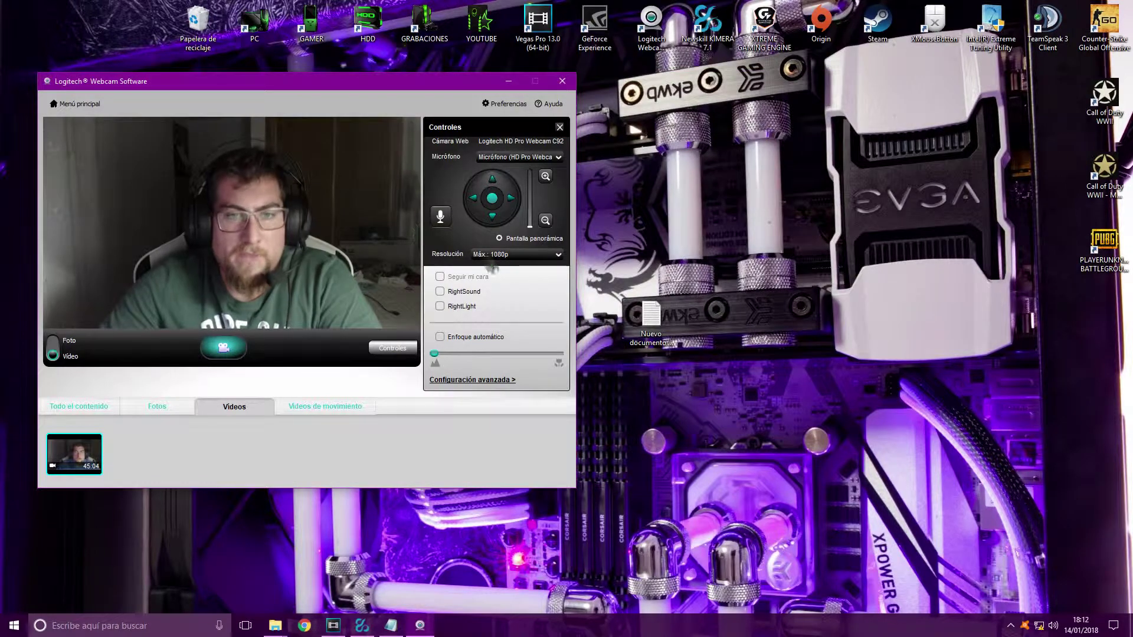
# - Set the video resolution to Grande: 720p
pyautogui.click(559, 257)
pyautogui.click(510, 275)
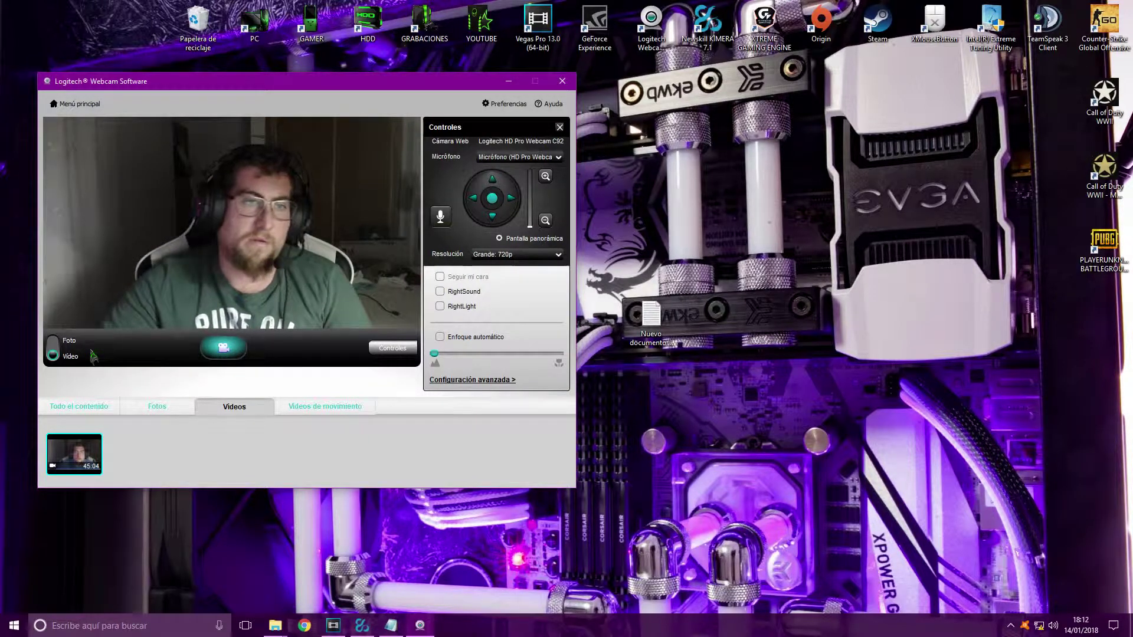
# - Take a webcam photo in photo mode and open it from the photo gallery
pyautogui.click(53, 348)
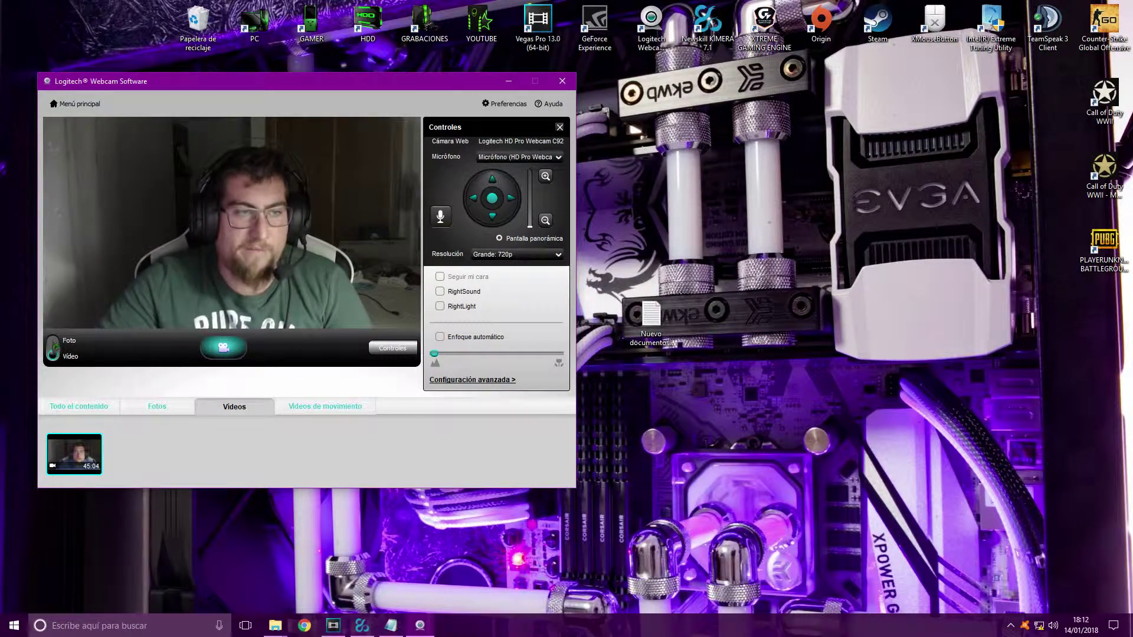
pyautogui.moveTo(295, 85); pyautogui.dragTo(507, 79)
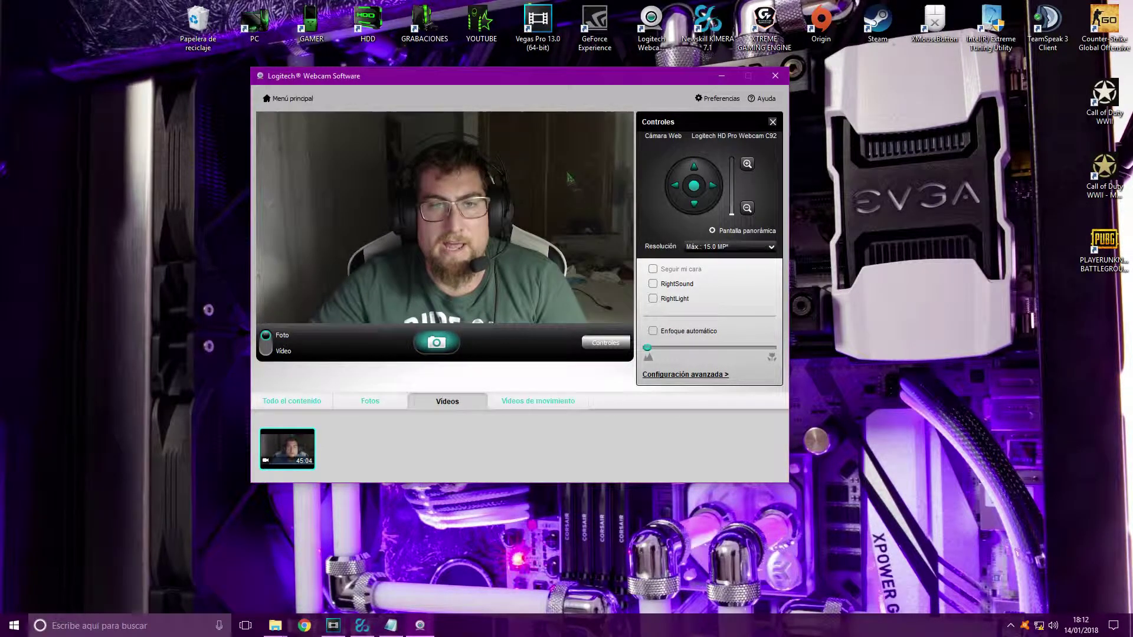
pyautogui.click(434, 344)
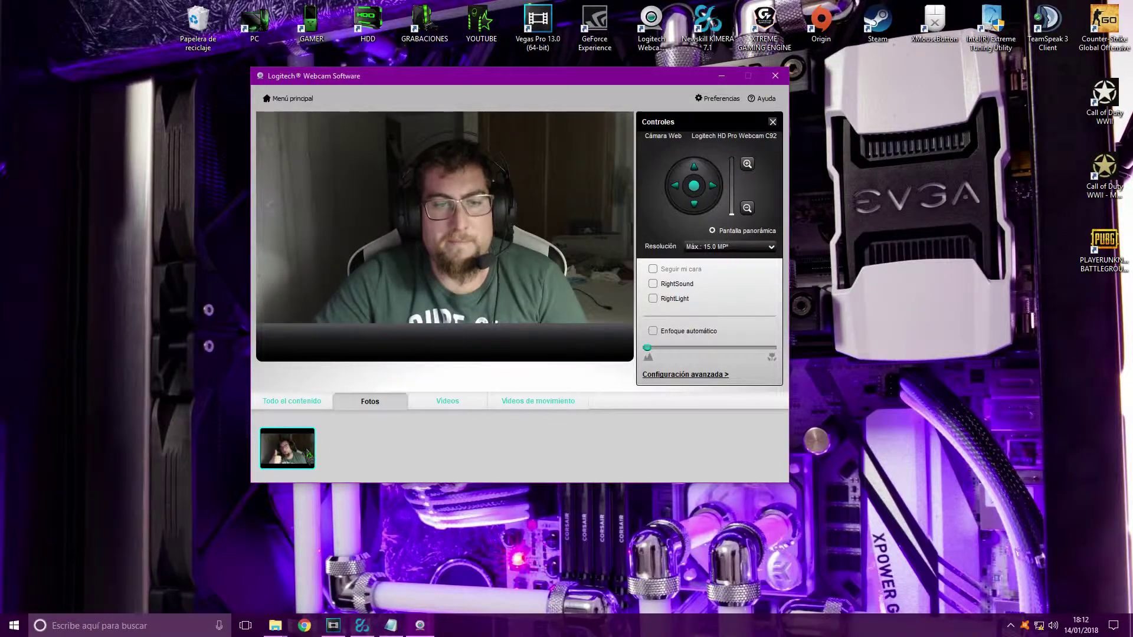
pyautogui.doubleClick(308, 456)
pyautogui.click(328, 413)
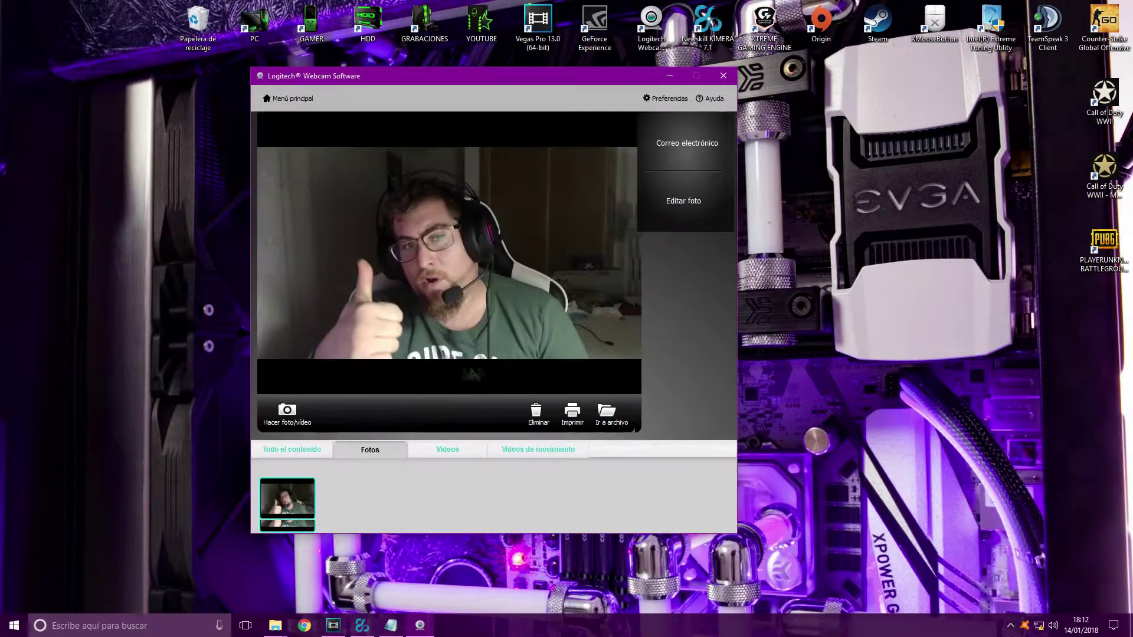